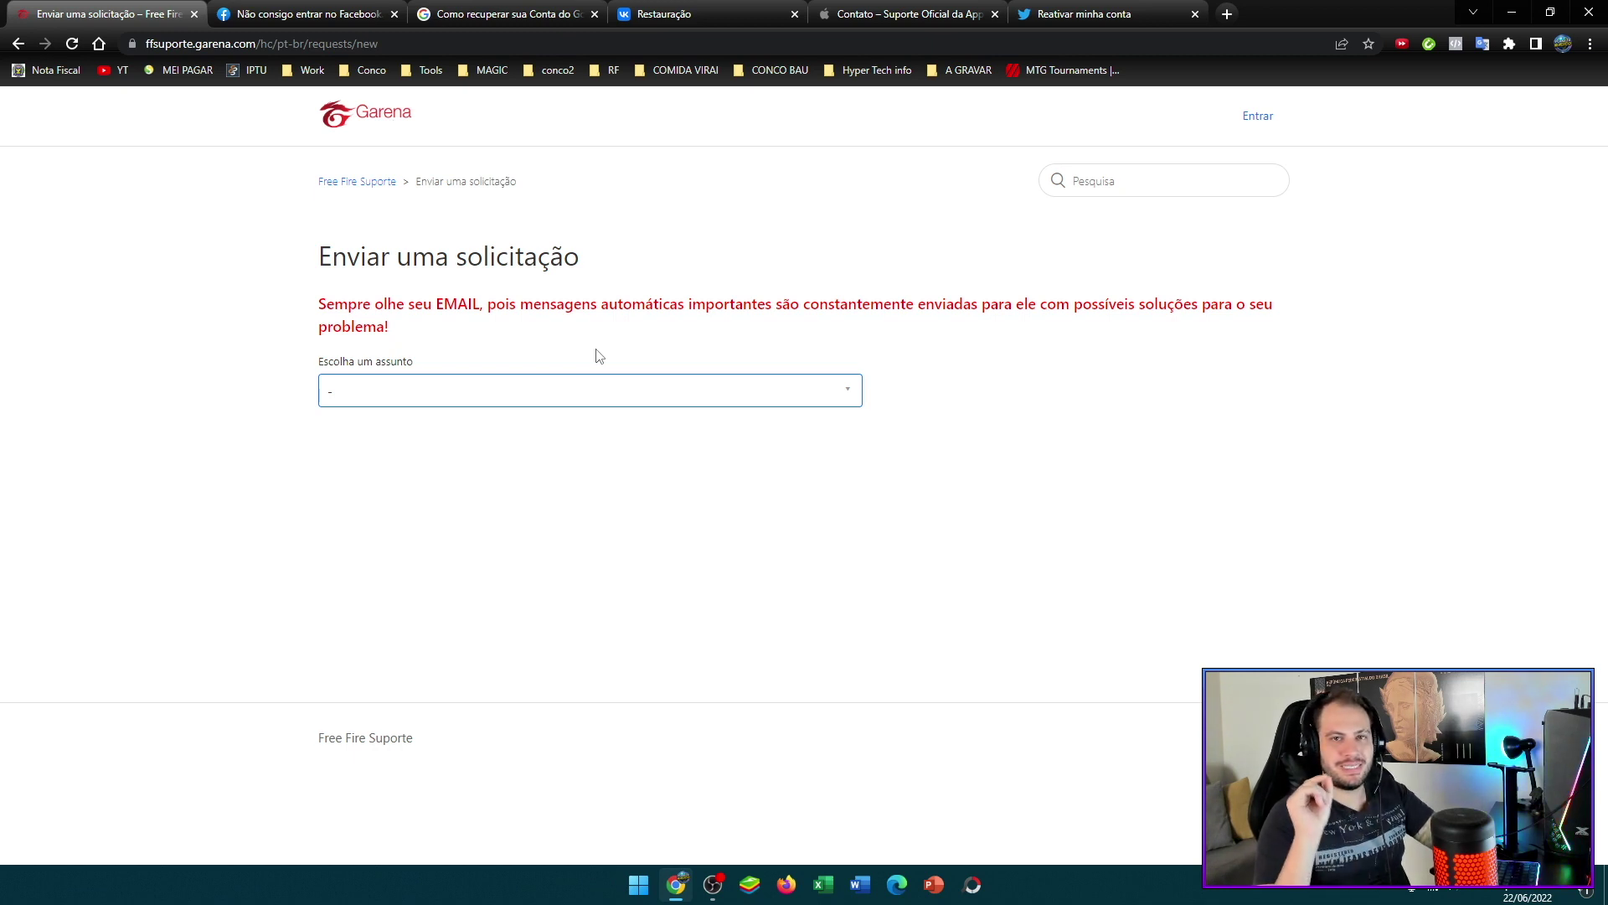
# - Close all the other browser tabs, keeping only the Free Fire support request page open
pyautogui.click(394, 14)
pyautogui.click(394, 14)
pyautogui.click(394, 14)
pyautogui.click(393, 15)
pyautogui.click(393, 14)
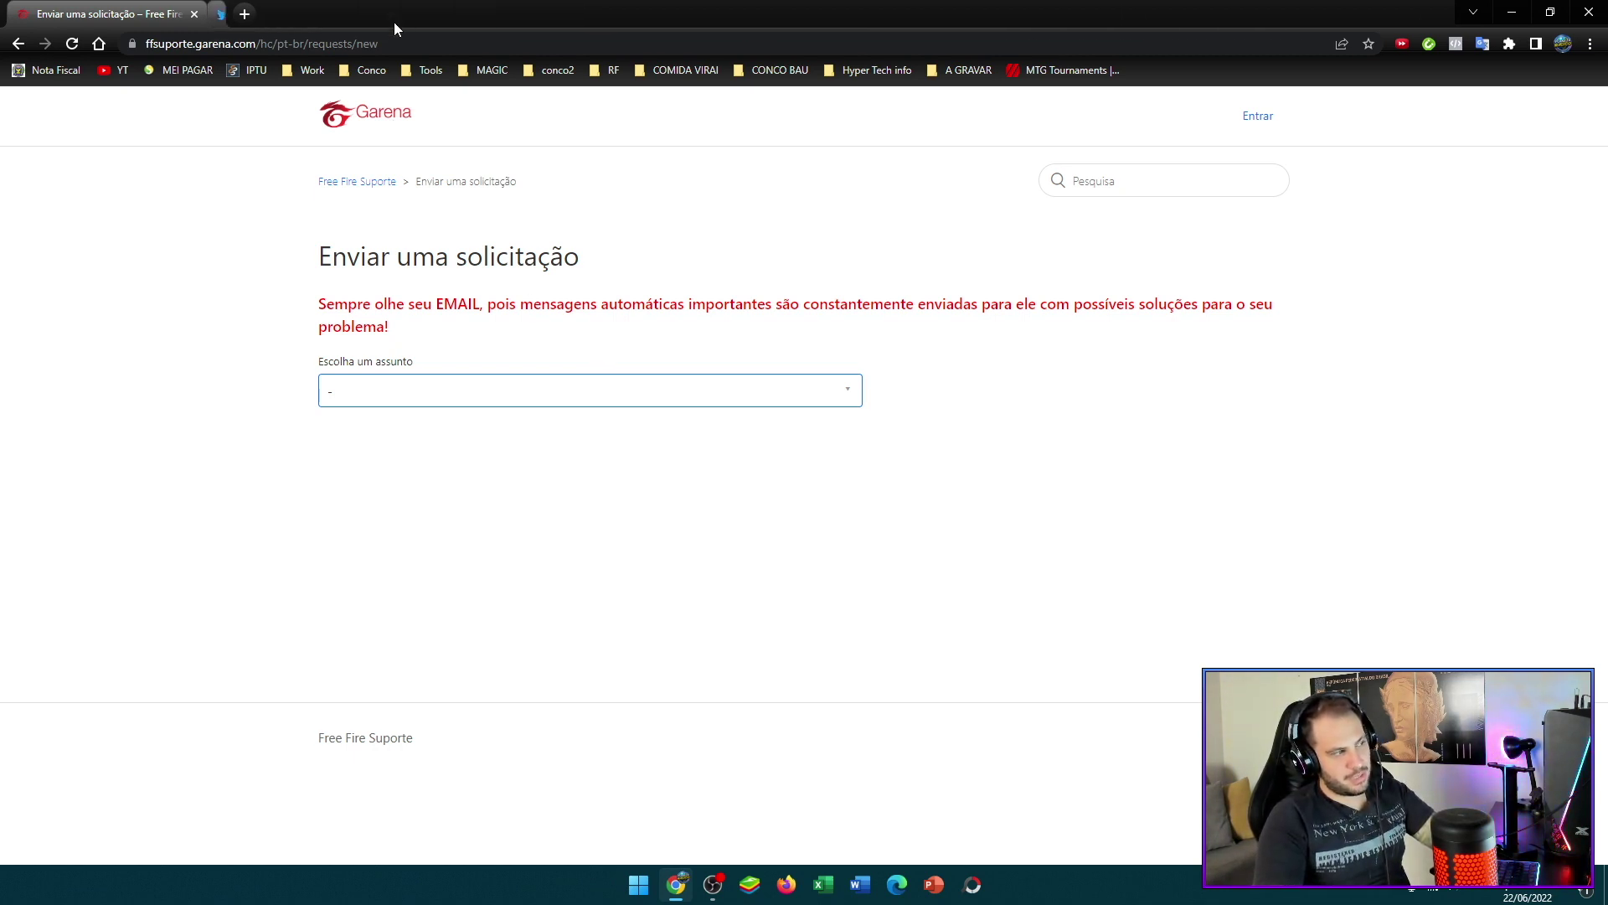
pyautogui.moveTo(331, 256); pyautogui.dragTo(640, 256)
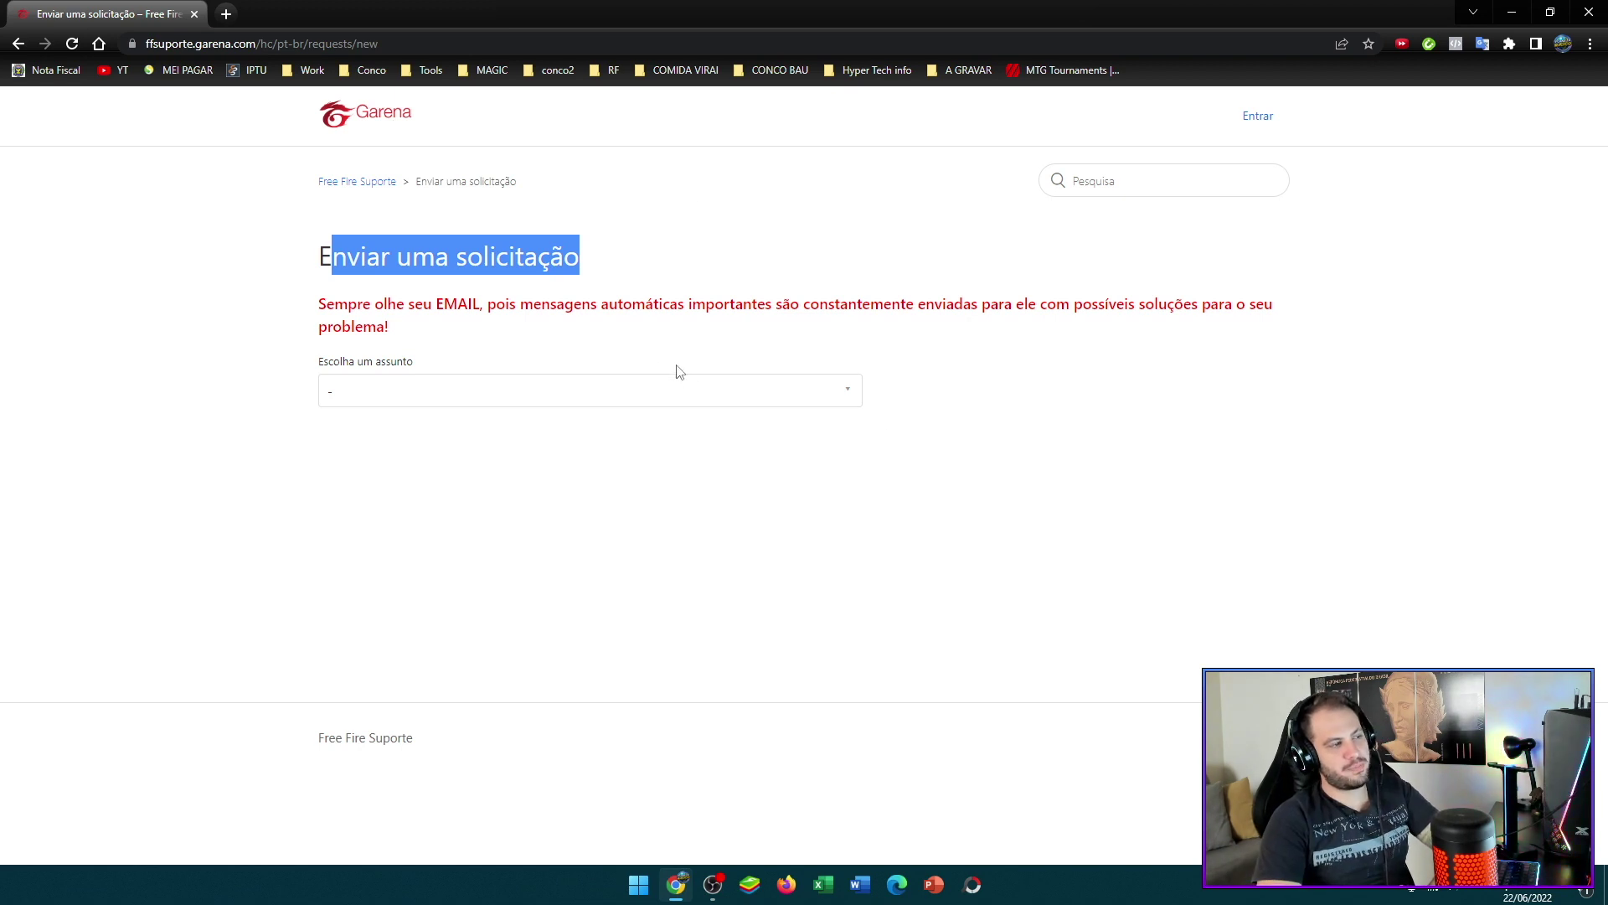
pyautogui.moveTo(319, 305); pyautogui.dragTo(539, 309)
pyautogui.click(647, 325)
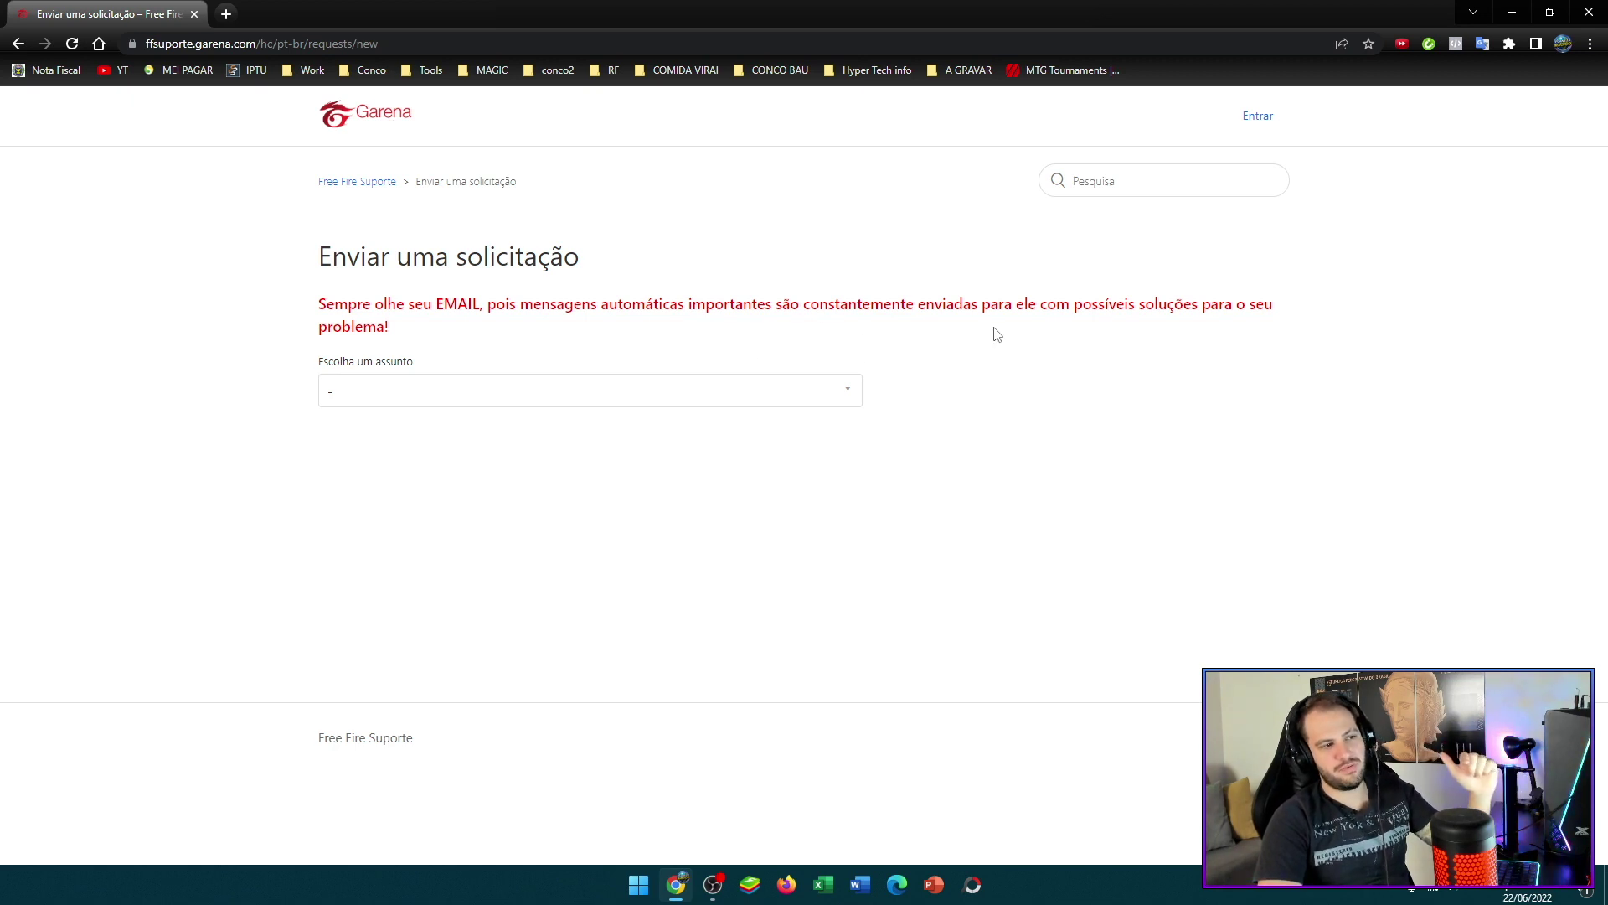
pyautogui.moveTo(487, 328); pyautogui.dragTo(331, 305)
pyautogui.click(514, 341)
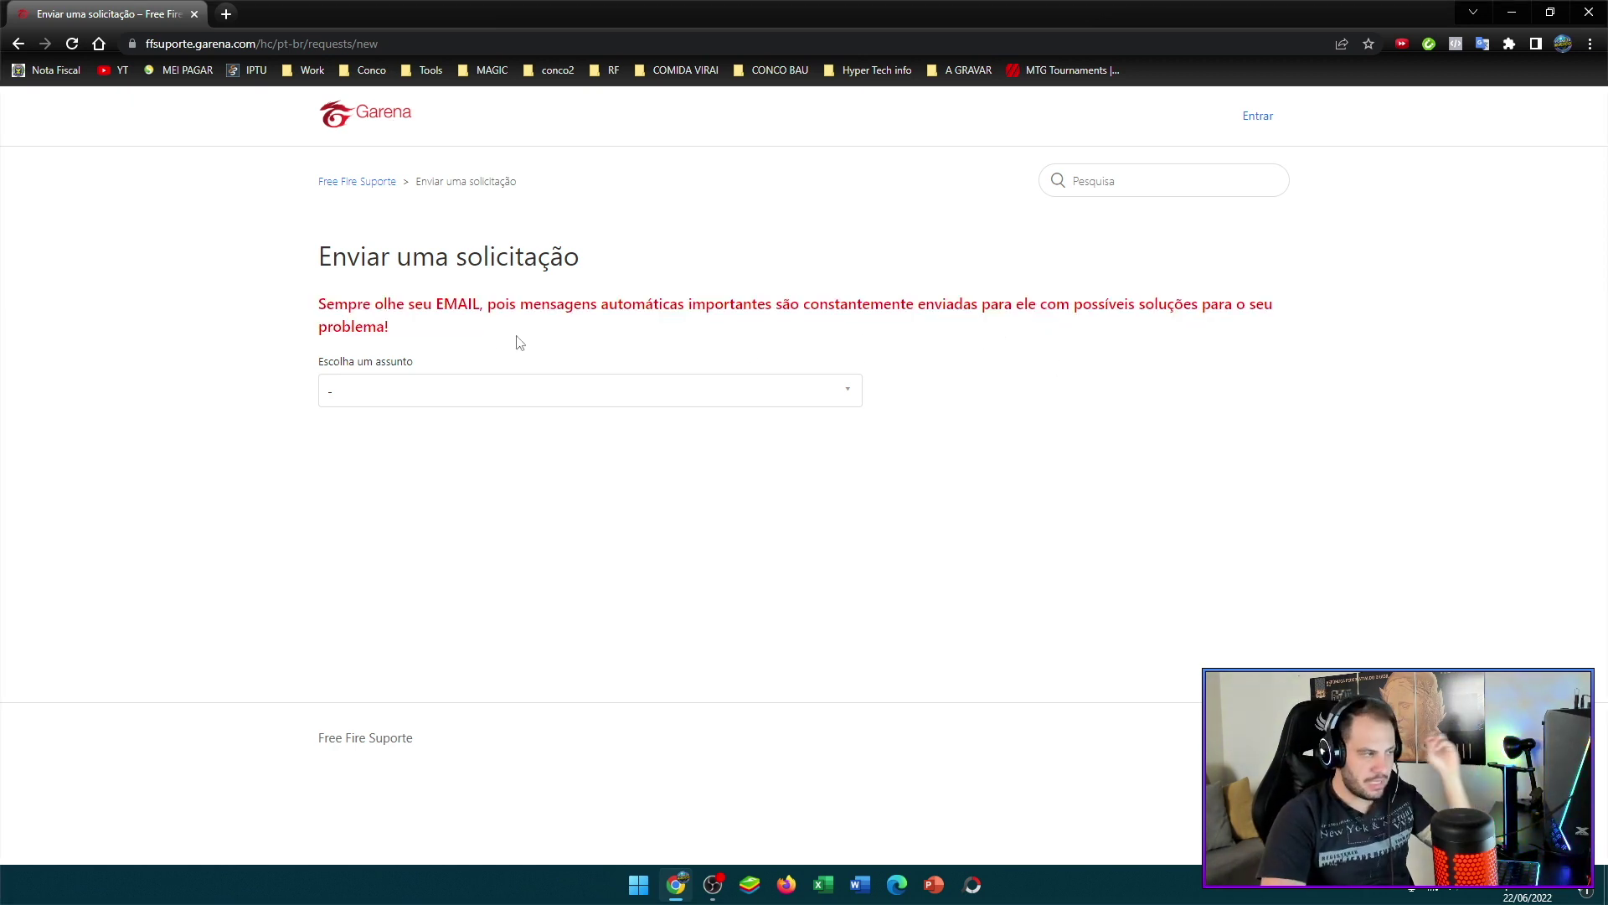
# - Choose "Perdi minha conta, esqueci minha senha (não se aplica à Suspensões)" as the request's subject category
pyautogui.click(495, 399)
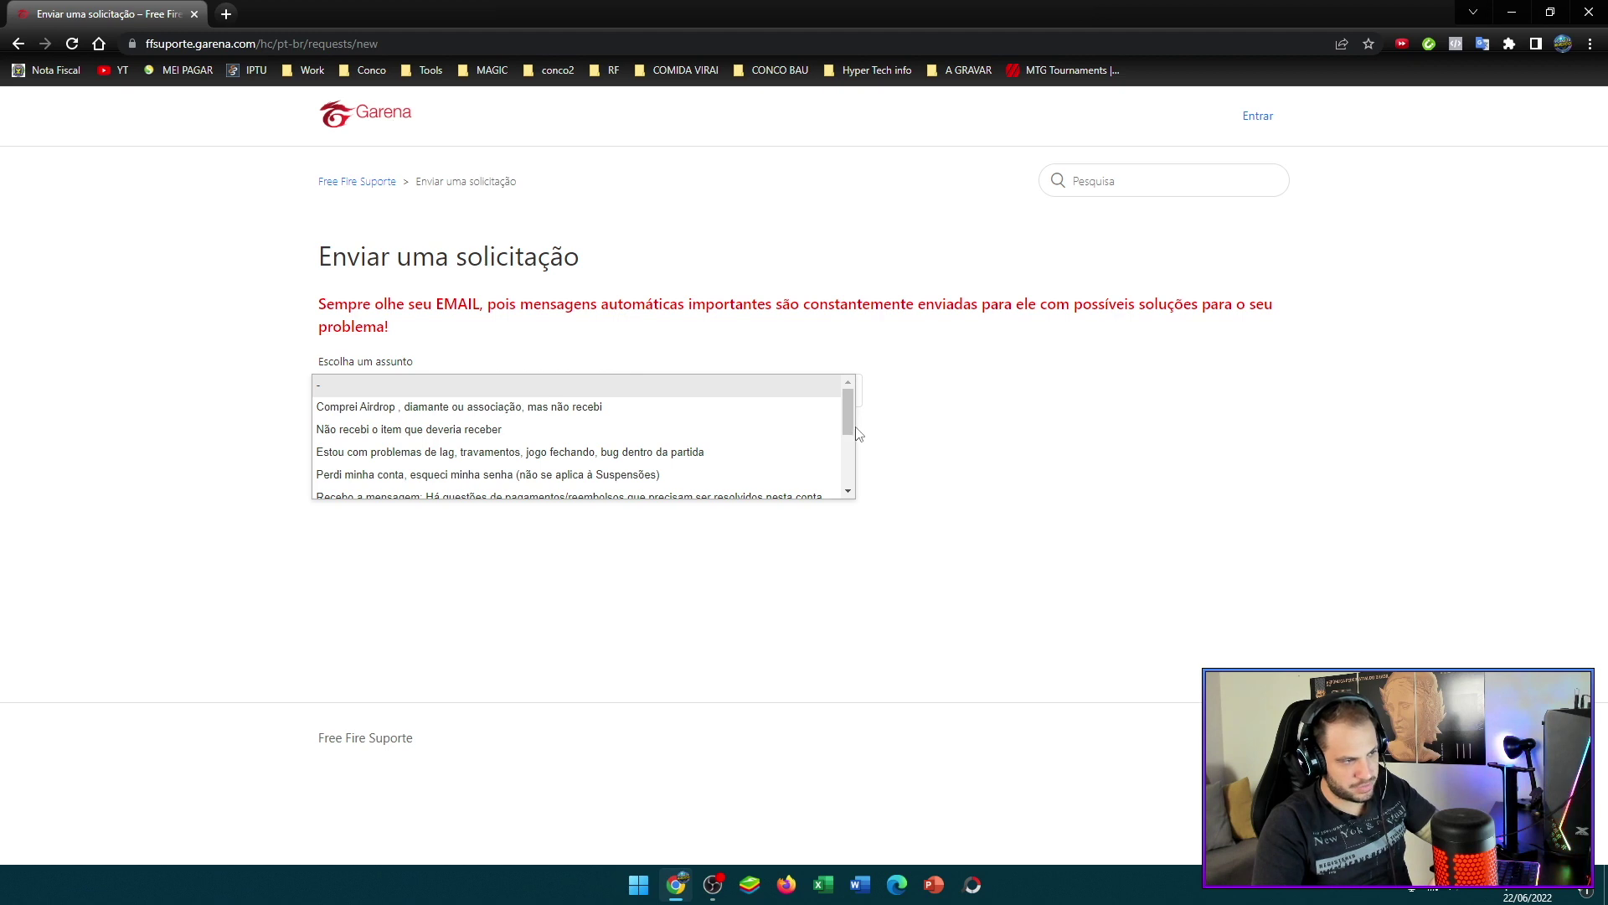
pyautogui.scroll(-3, 858, 433)
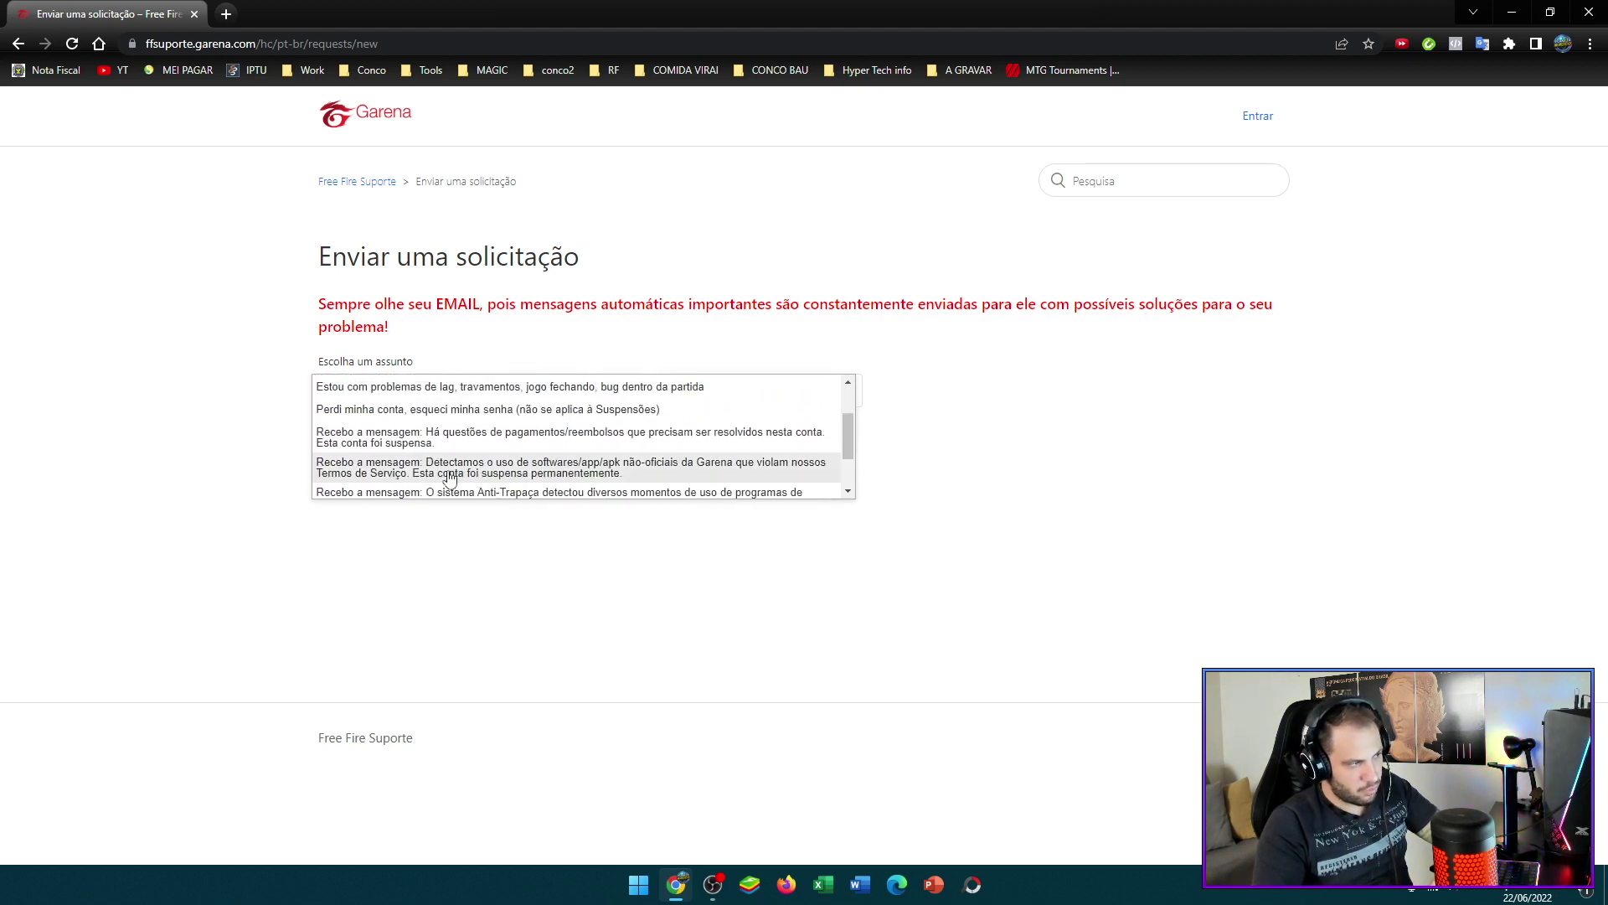
pyautogui.click(416, 413)
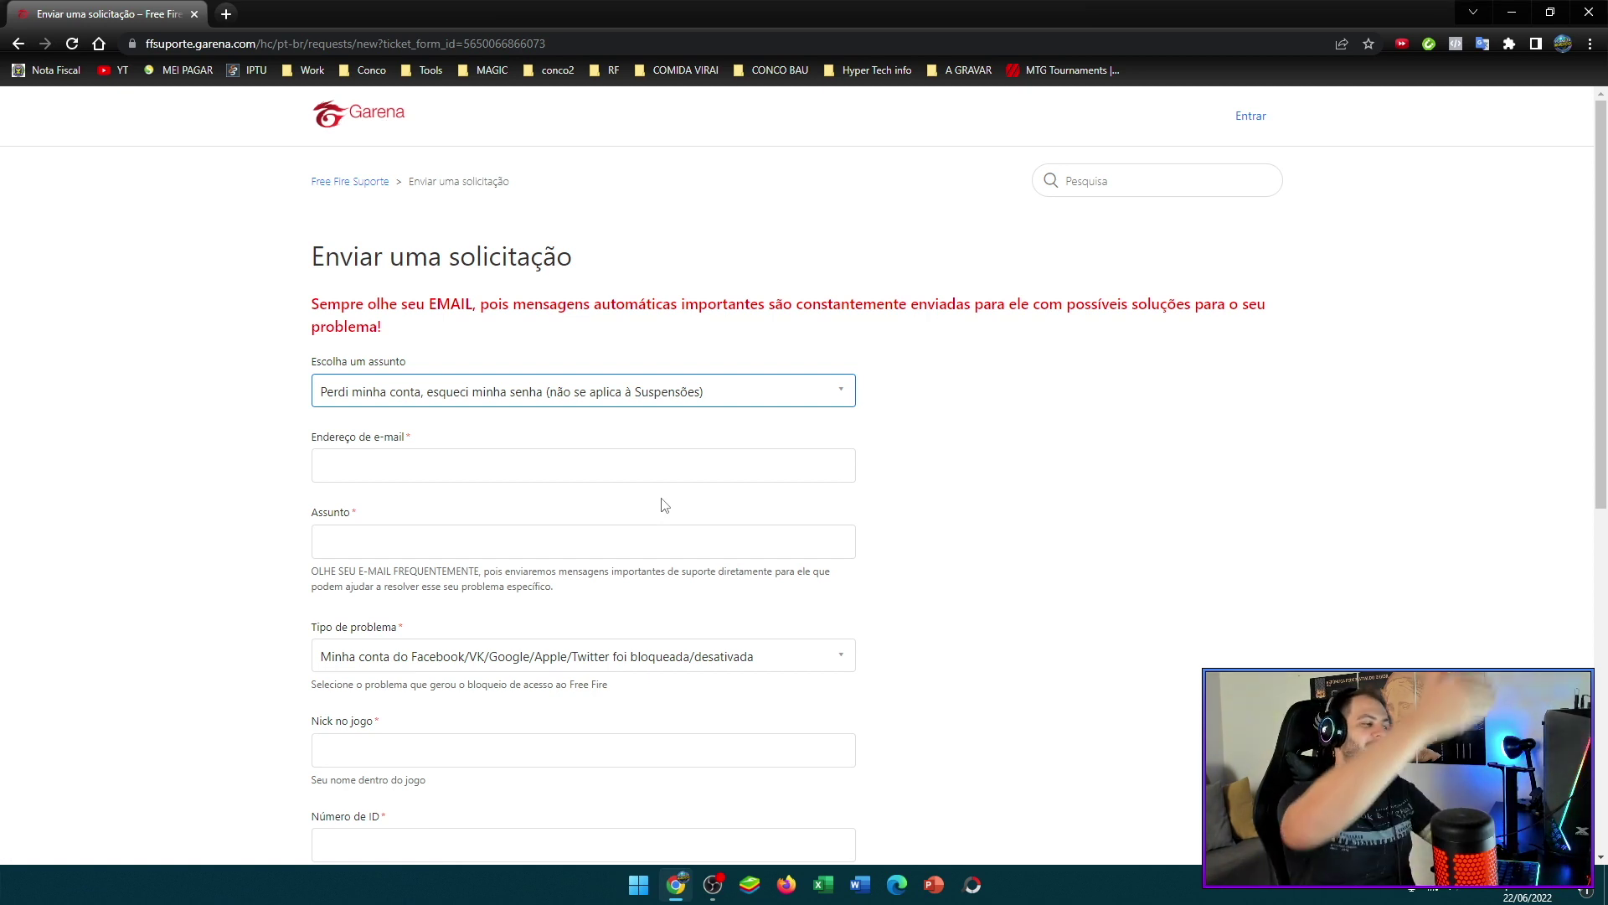
# - Examine the request form's required fields, from e-mail address and Assunto through the Tipo de problema options to nickname, ID number and linked platform
pyautogui.scroll(-1, 665, 504)
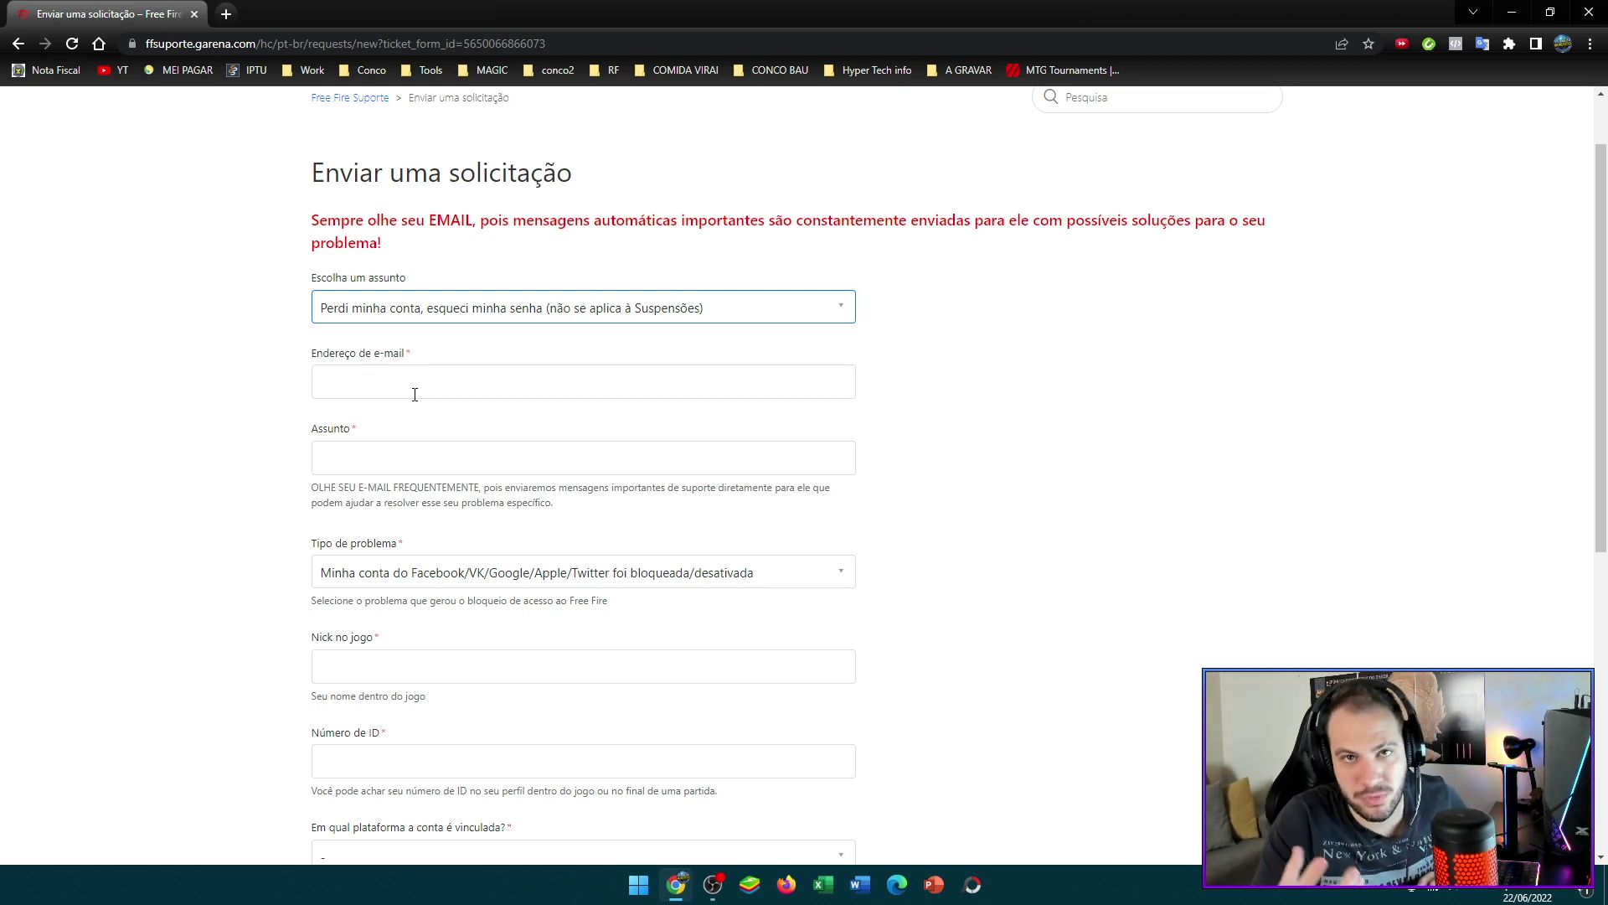
pyautogui.click(401, 453)
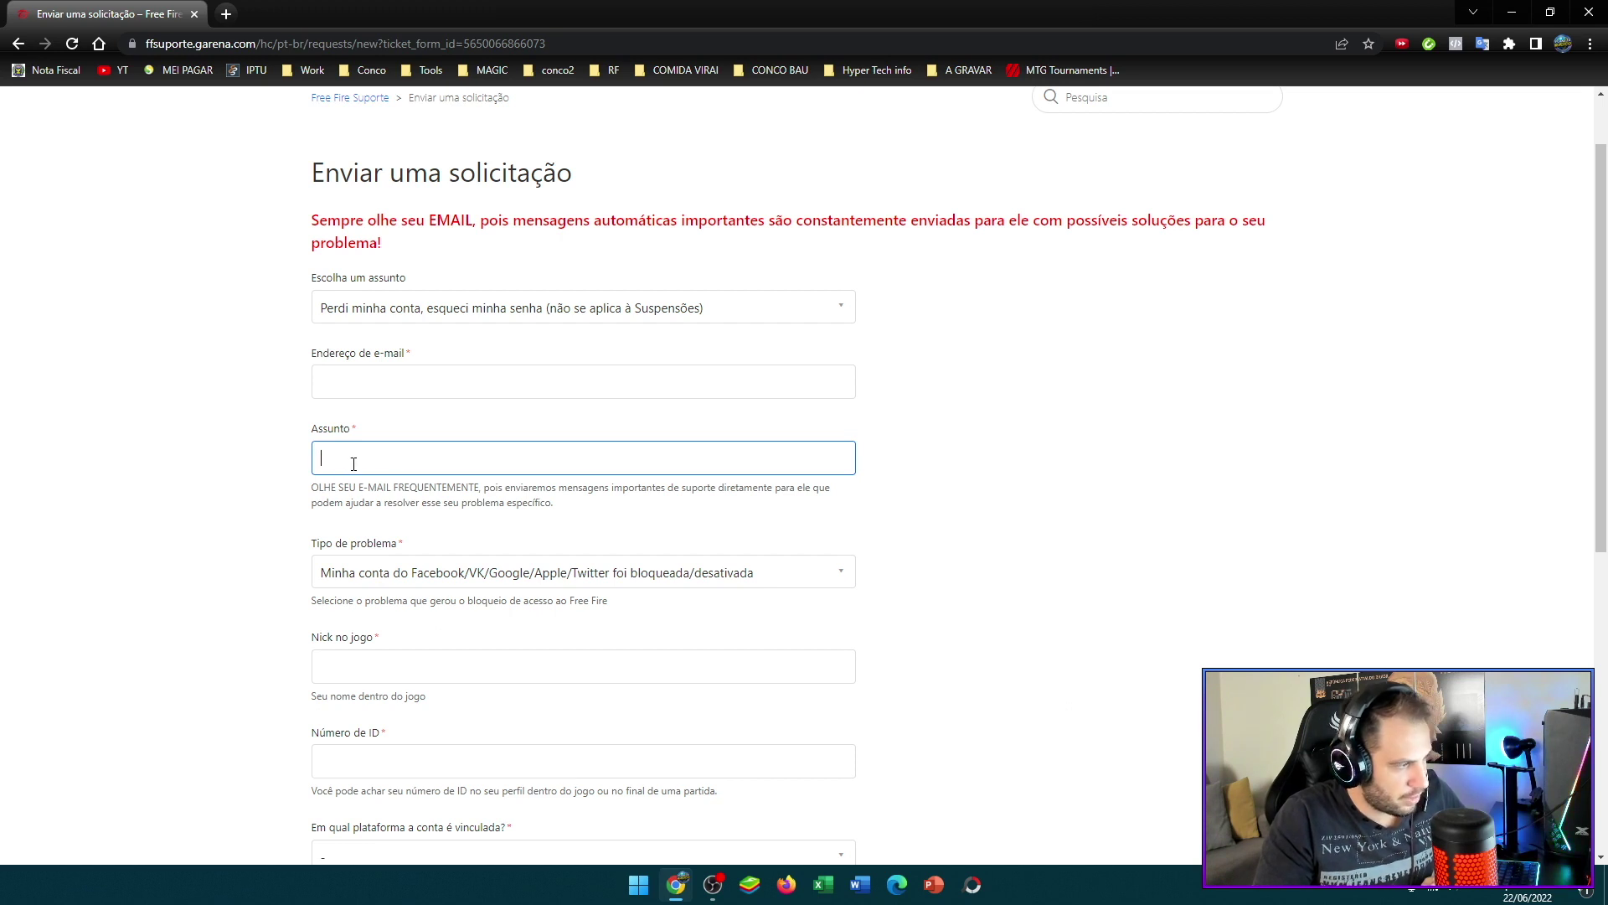
pyautogui.scroll(-1, 353, 464)
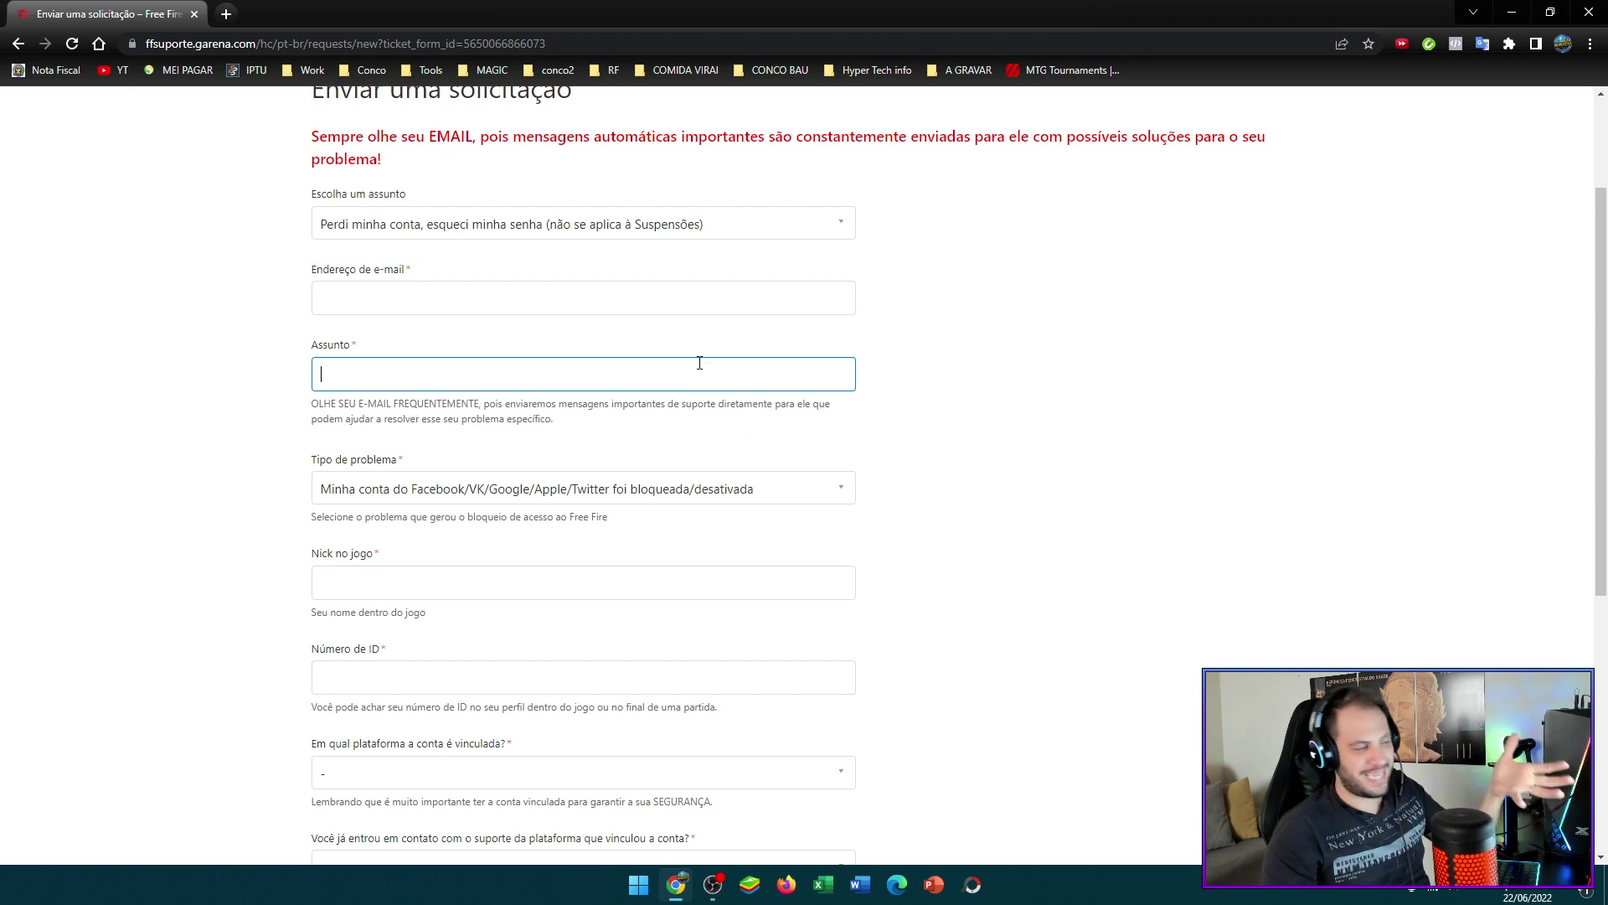
pyautogui.scroll(-2, 696, 362)
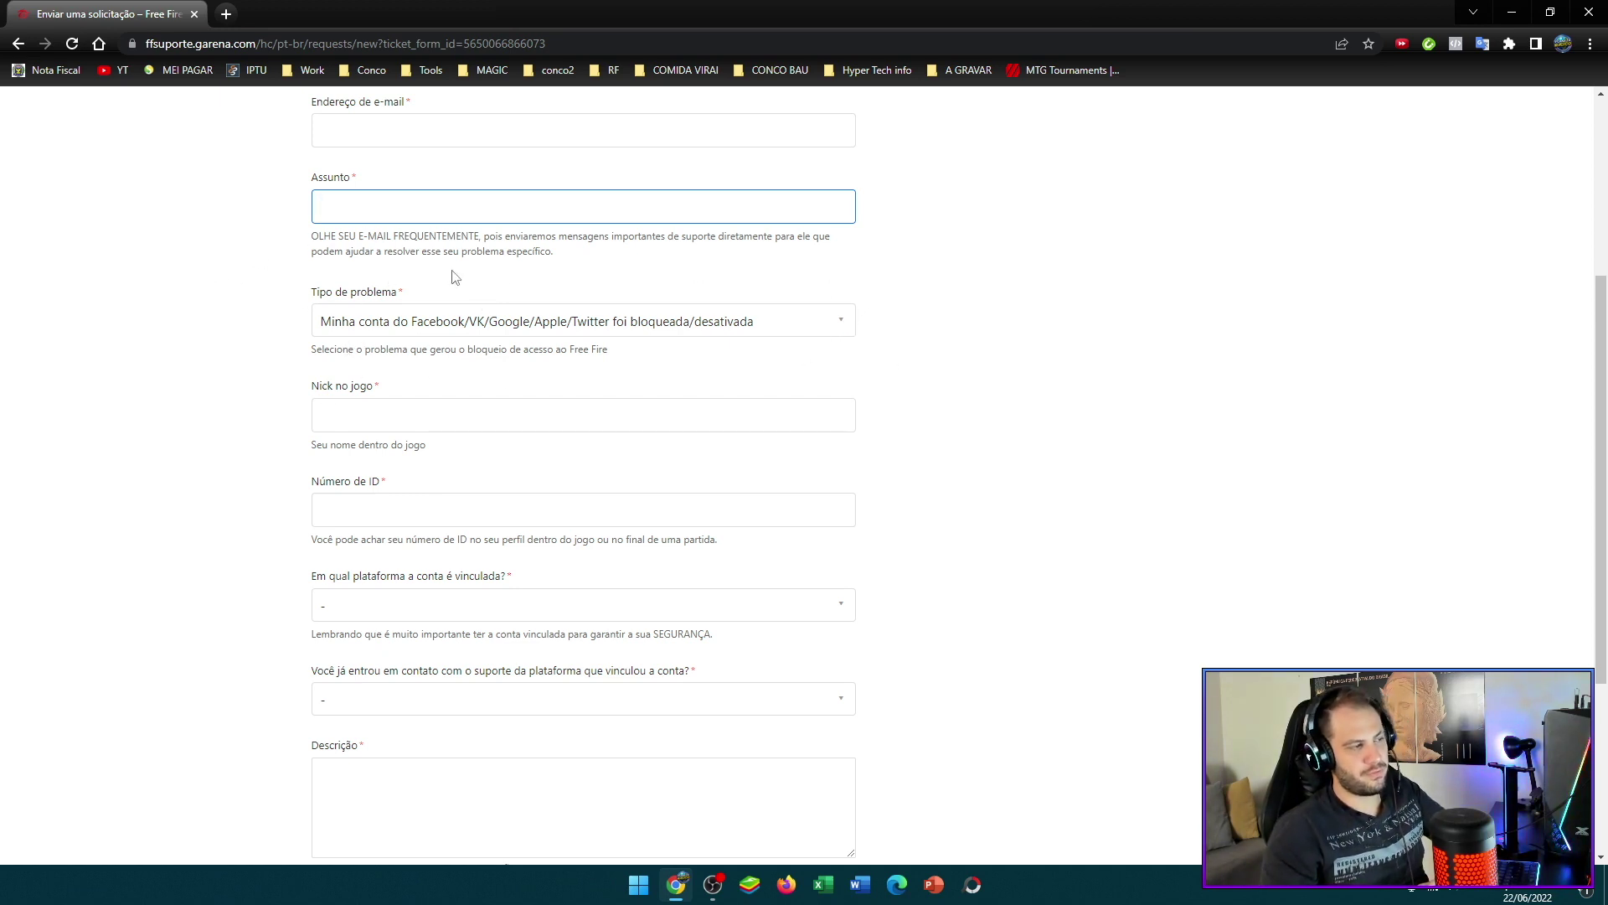
pyautogui.click(775, 333)
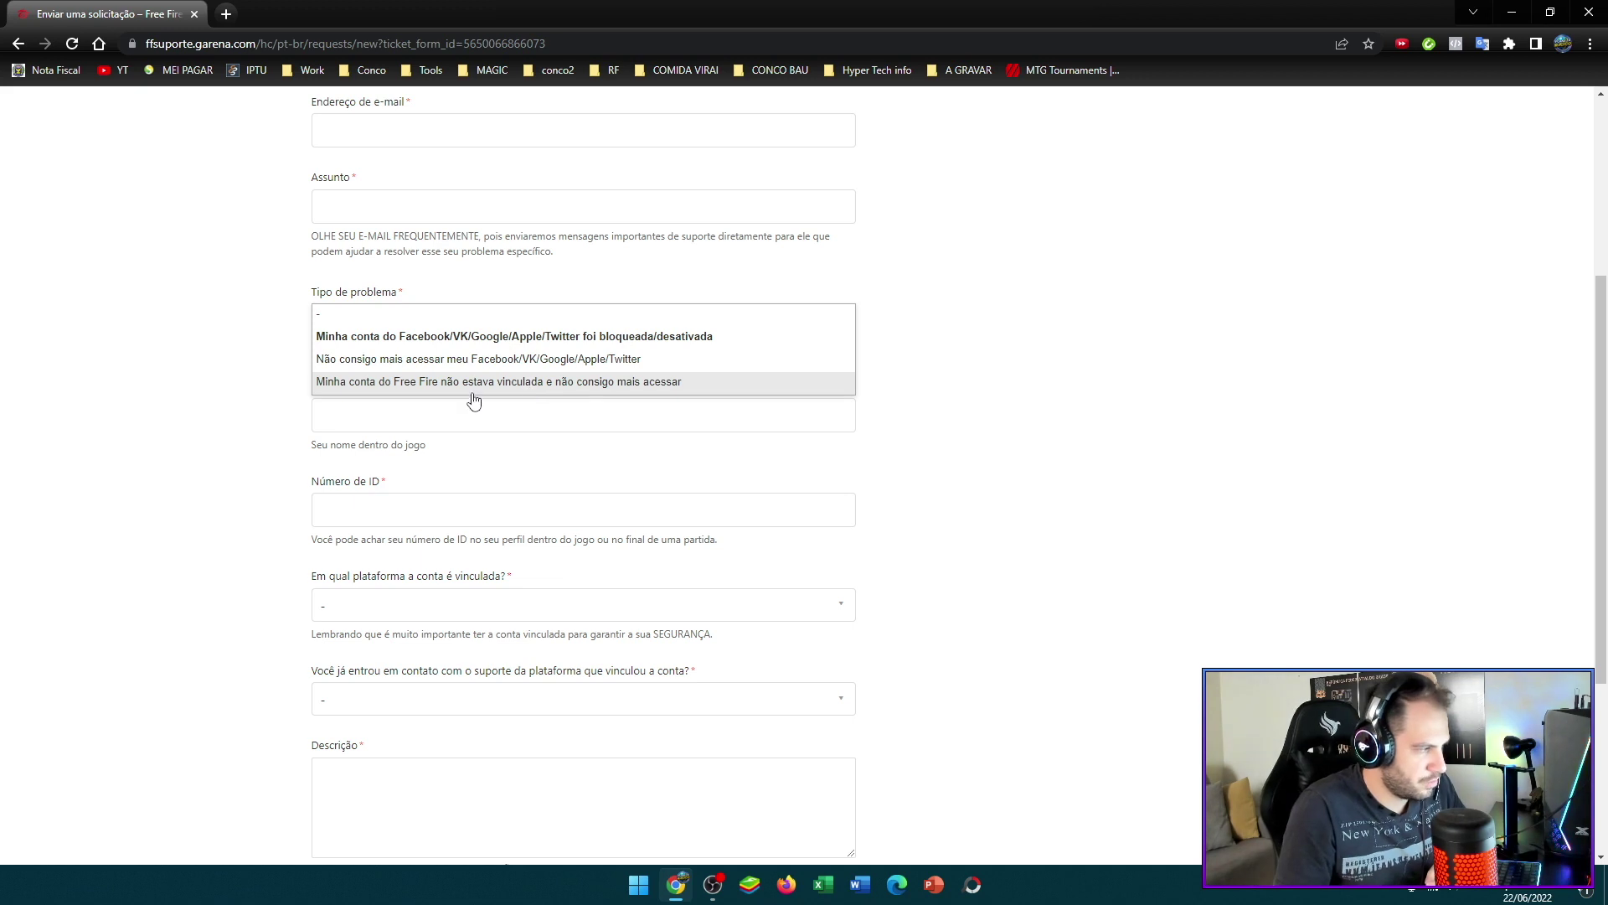
pyautogui.click(370, 419)
pyautogui.scroll(-1, 467, 392)
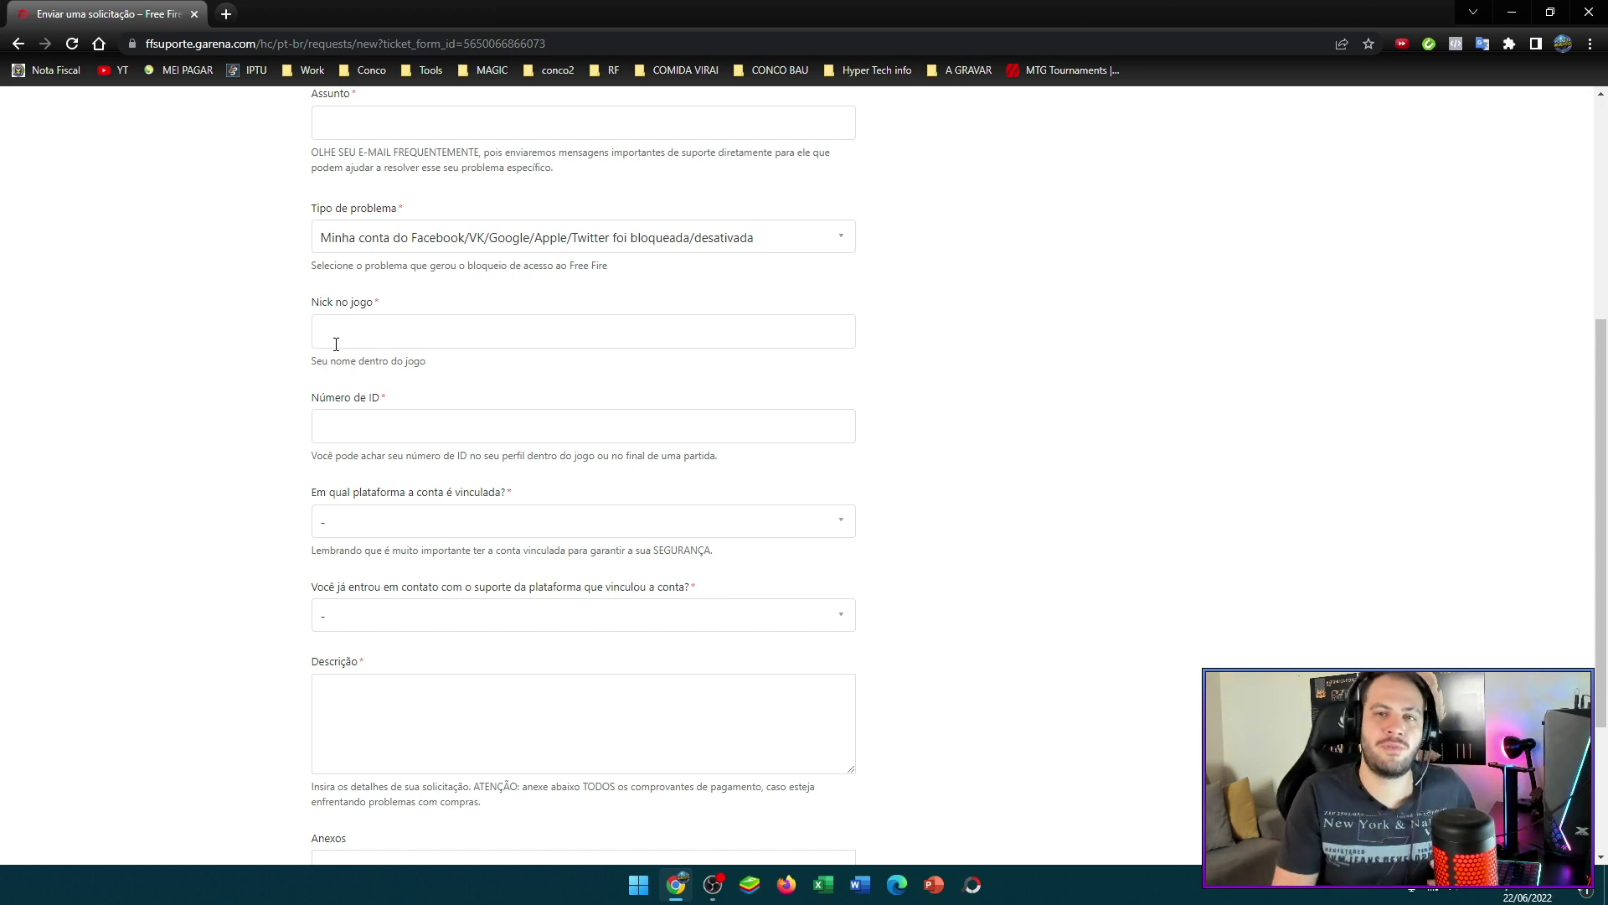
pyautogui.scroll(-2, 336, 344)
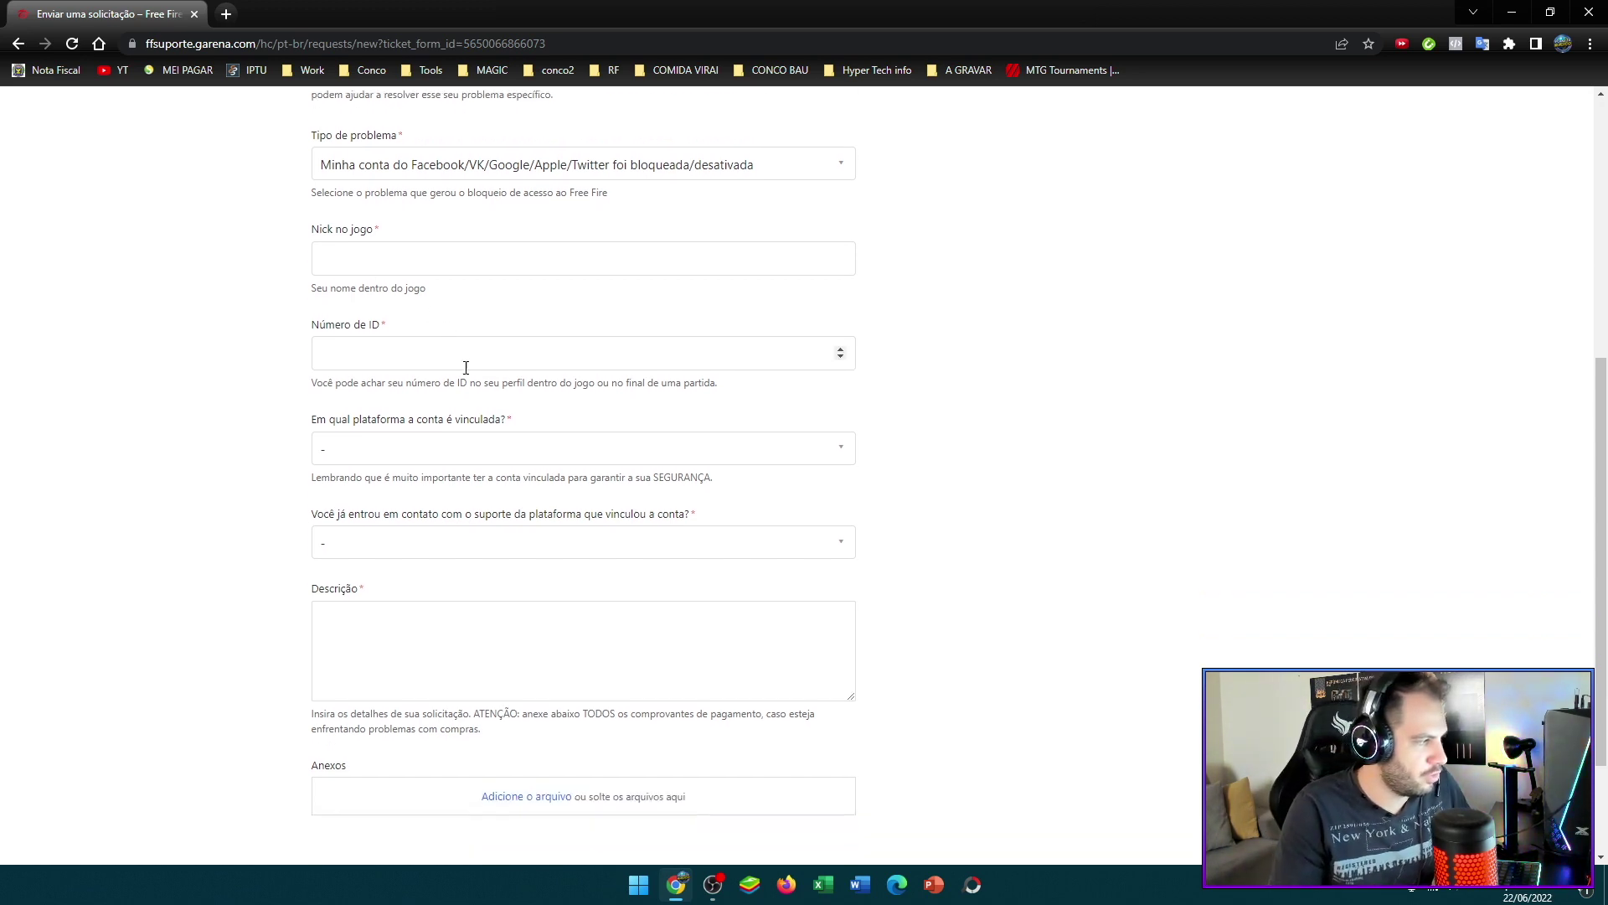
pyautogui.click(373, 265)
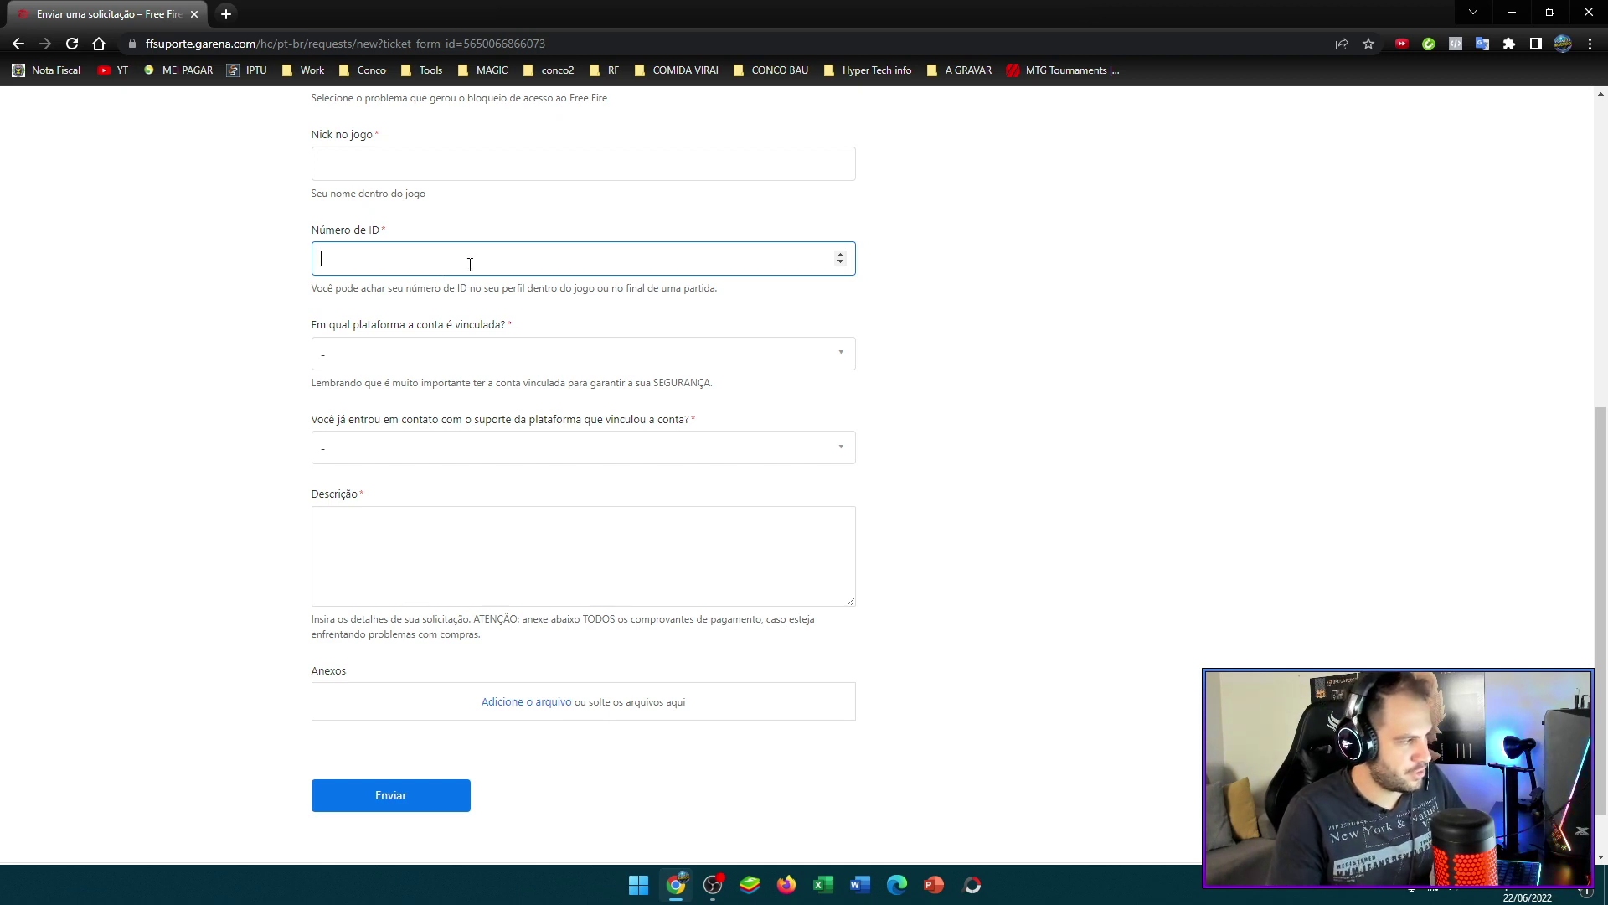
pyautogui.click(494, 325)
pyautogui.moveTo(316, 327); pyautogui.dragTo(521, 327)
pyautogui.click(585, 328)
# - Set the platform the game account is linked to as "A conta é vinculada ao Facebook"
pyautogui.scroll(-1, 544, 316)
pyautogui.click(503, 293)
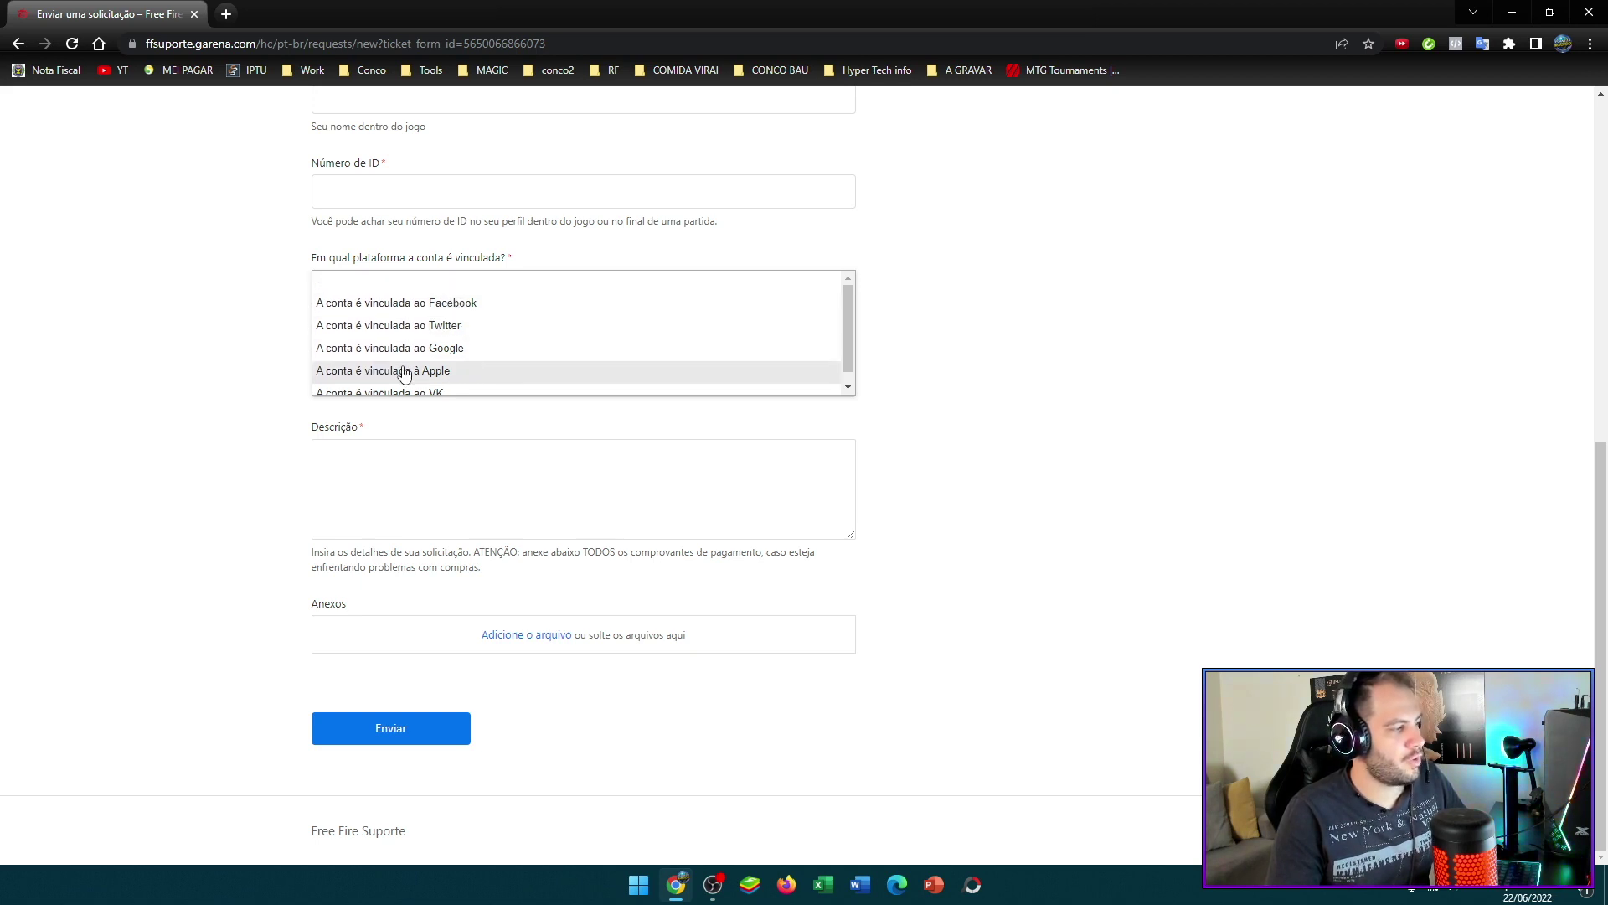
pyautogui.scroll(-1, 452, 366)
pyautogui.scroll(1, 377, 377)
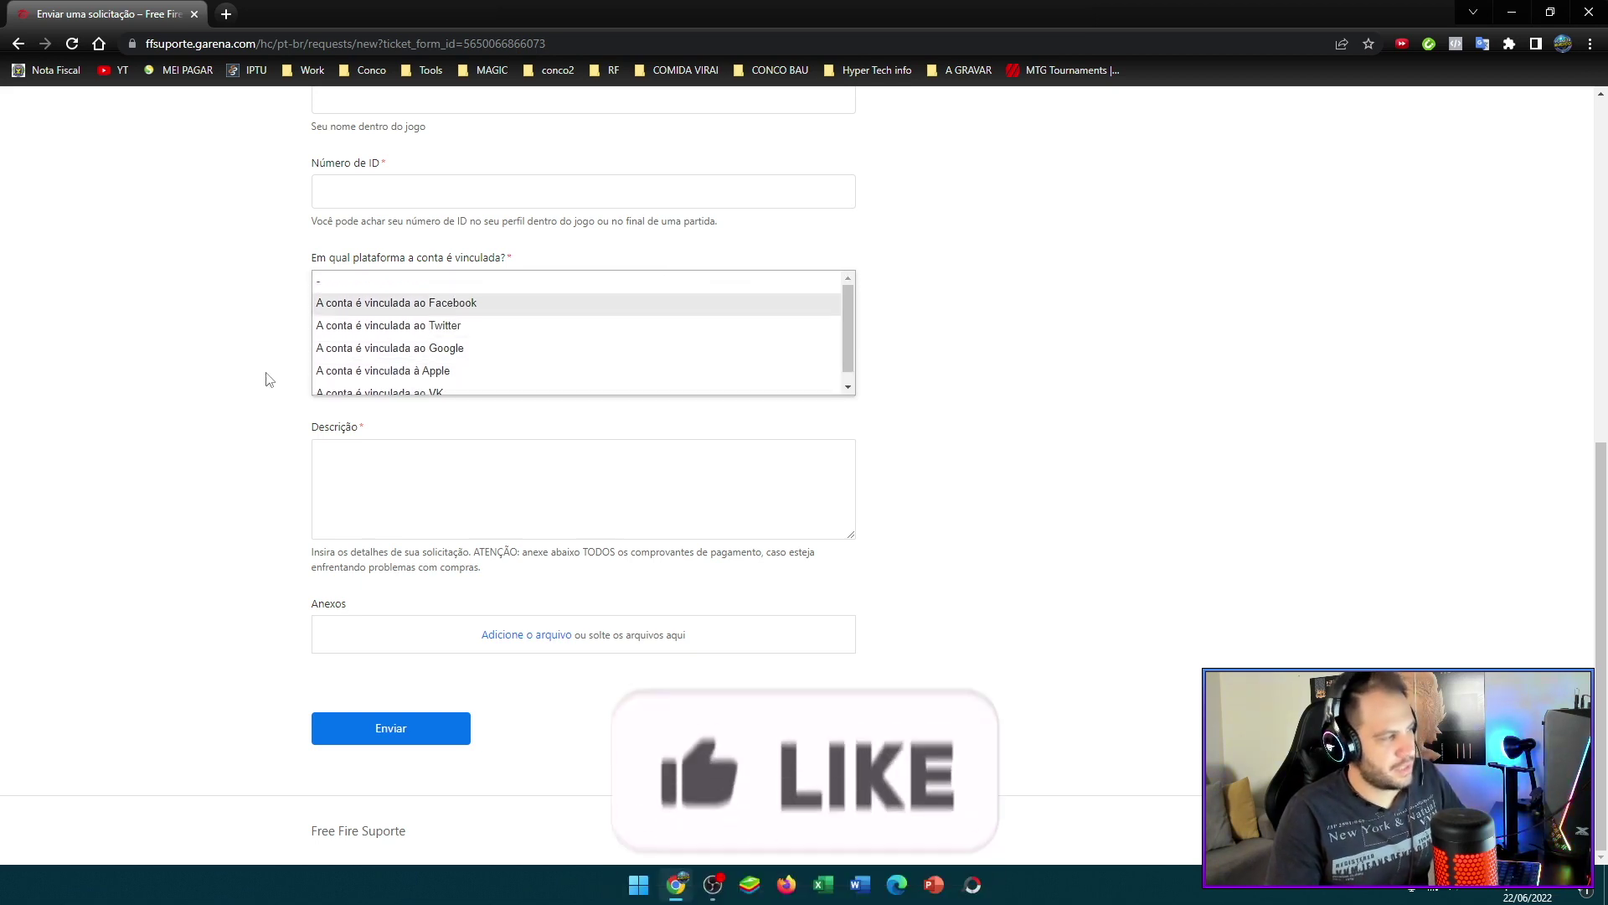
pyautogui.scroll(-1, 375, 378)
pyautogui.click(362, 293)
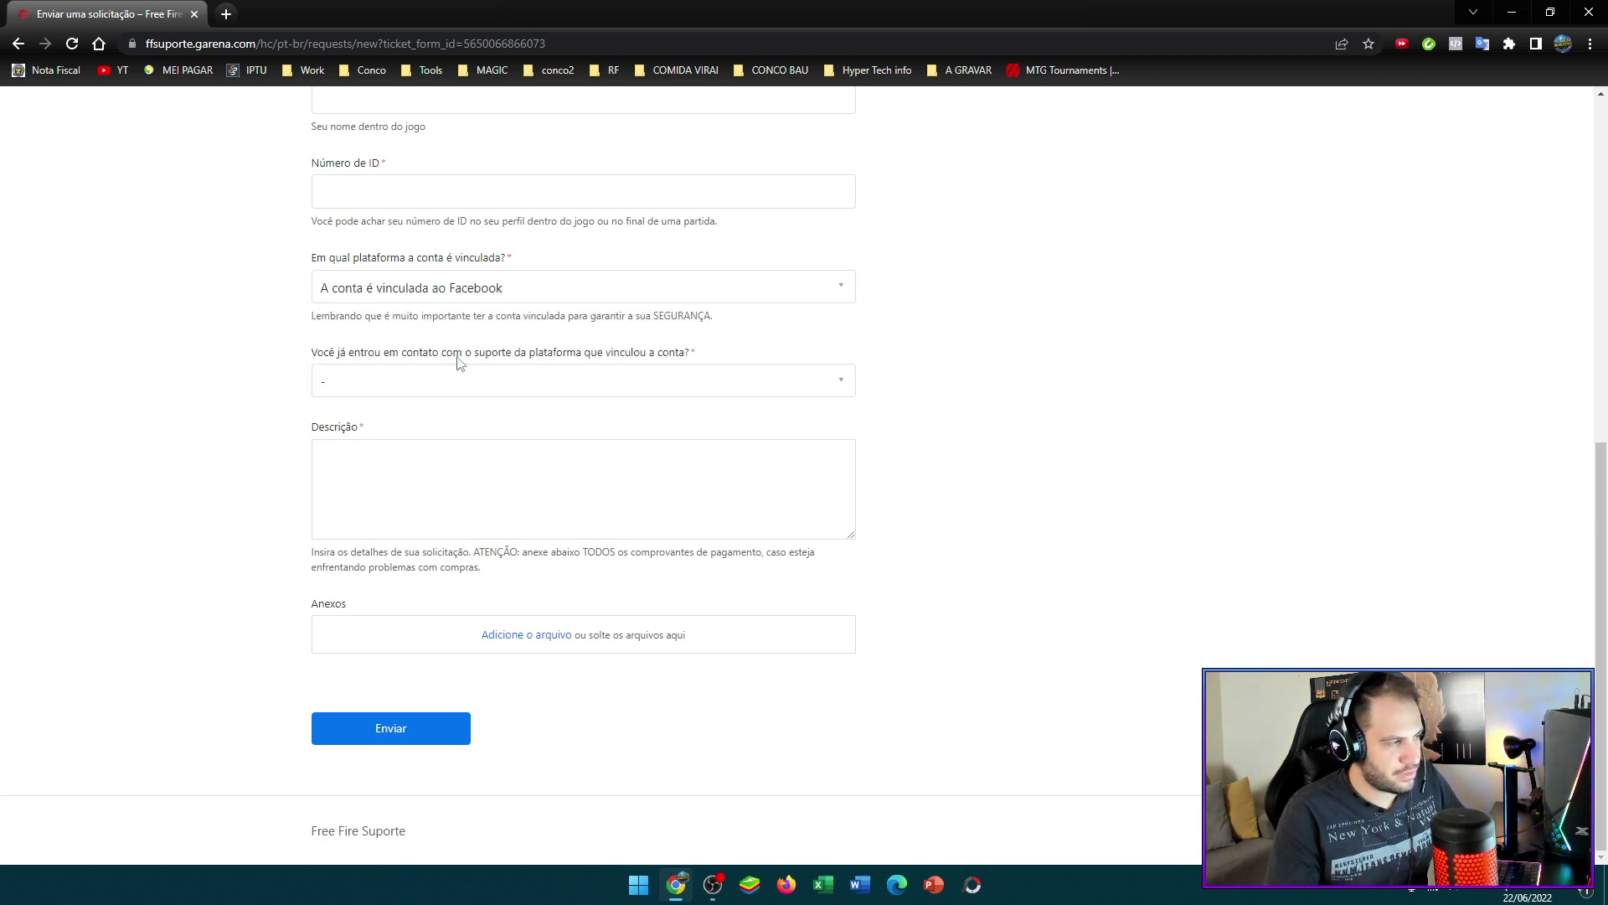
# - View the answer options for prior contact with the platform's support without choosing one, and place the cursor in the Descrição field
pyautogui.click(628, 384)
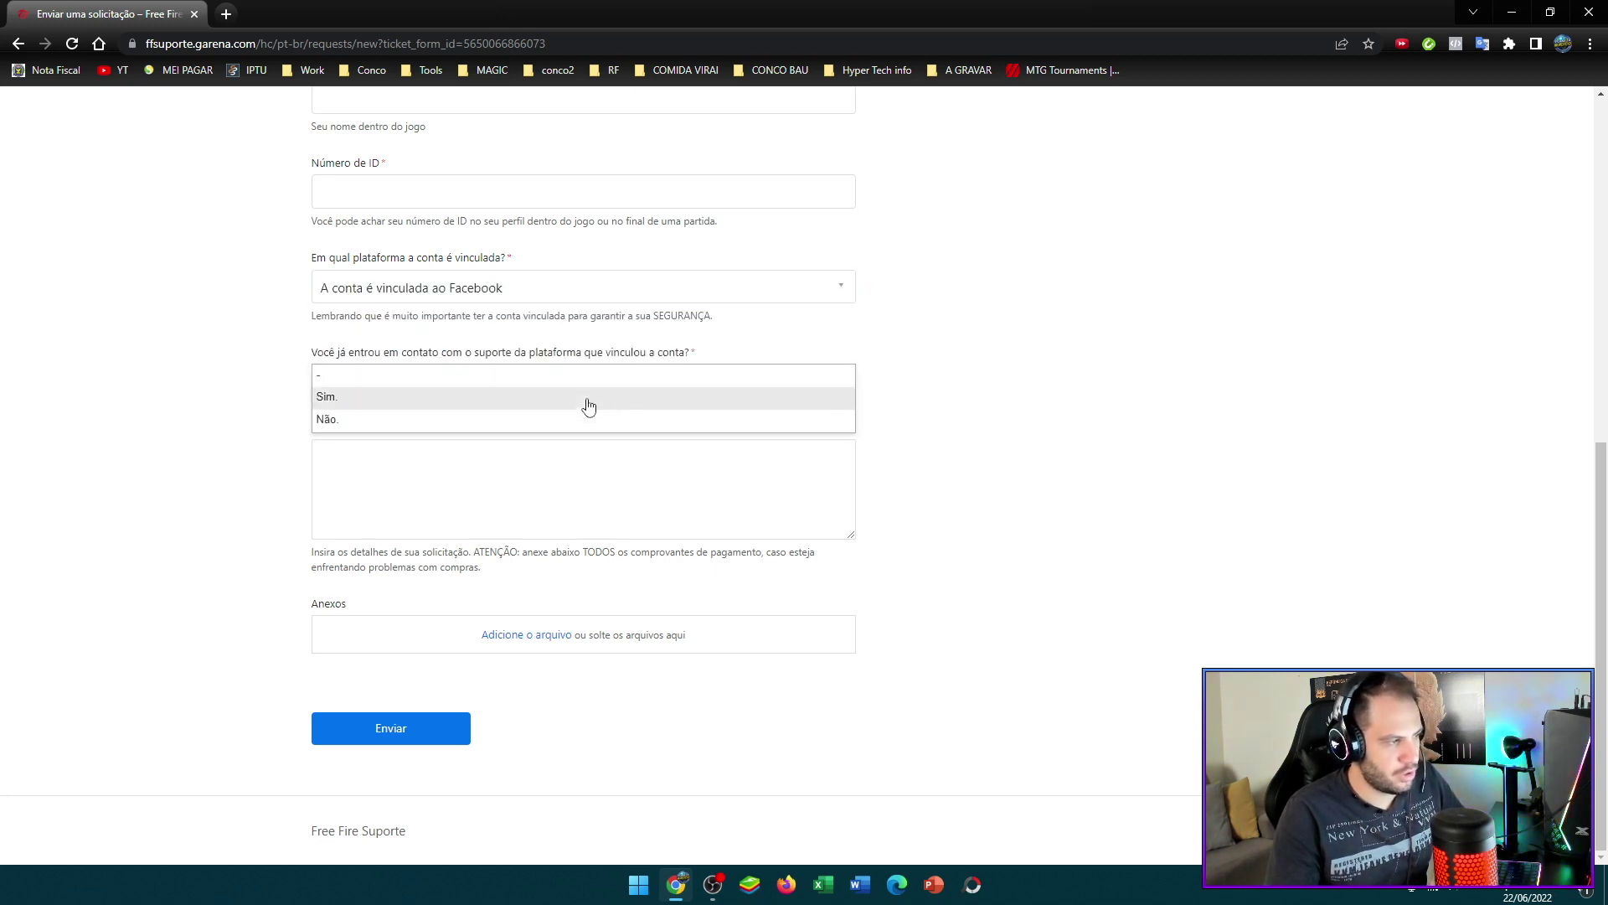
pyautogui.click(1018, 420)
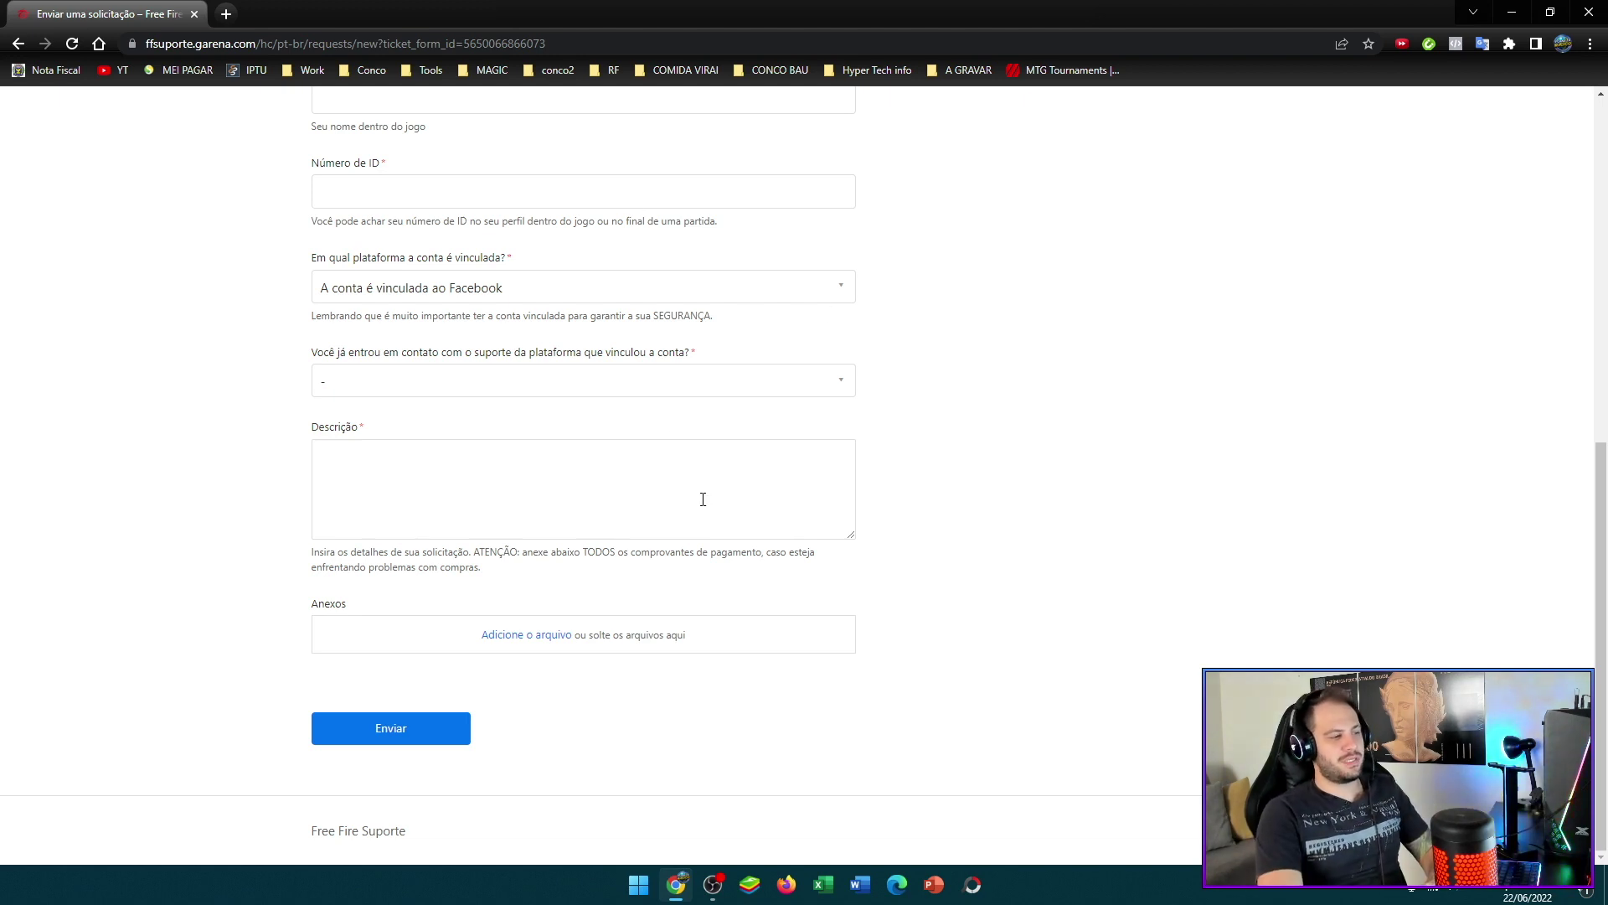
pyautogui.click(658, 496)
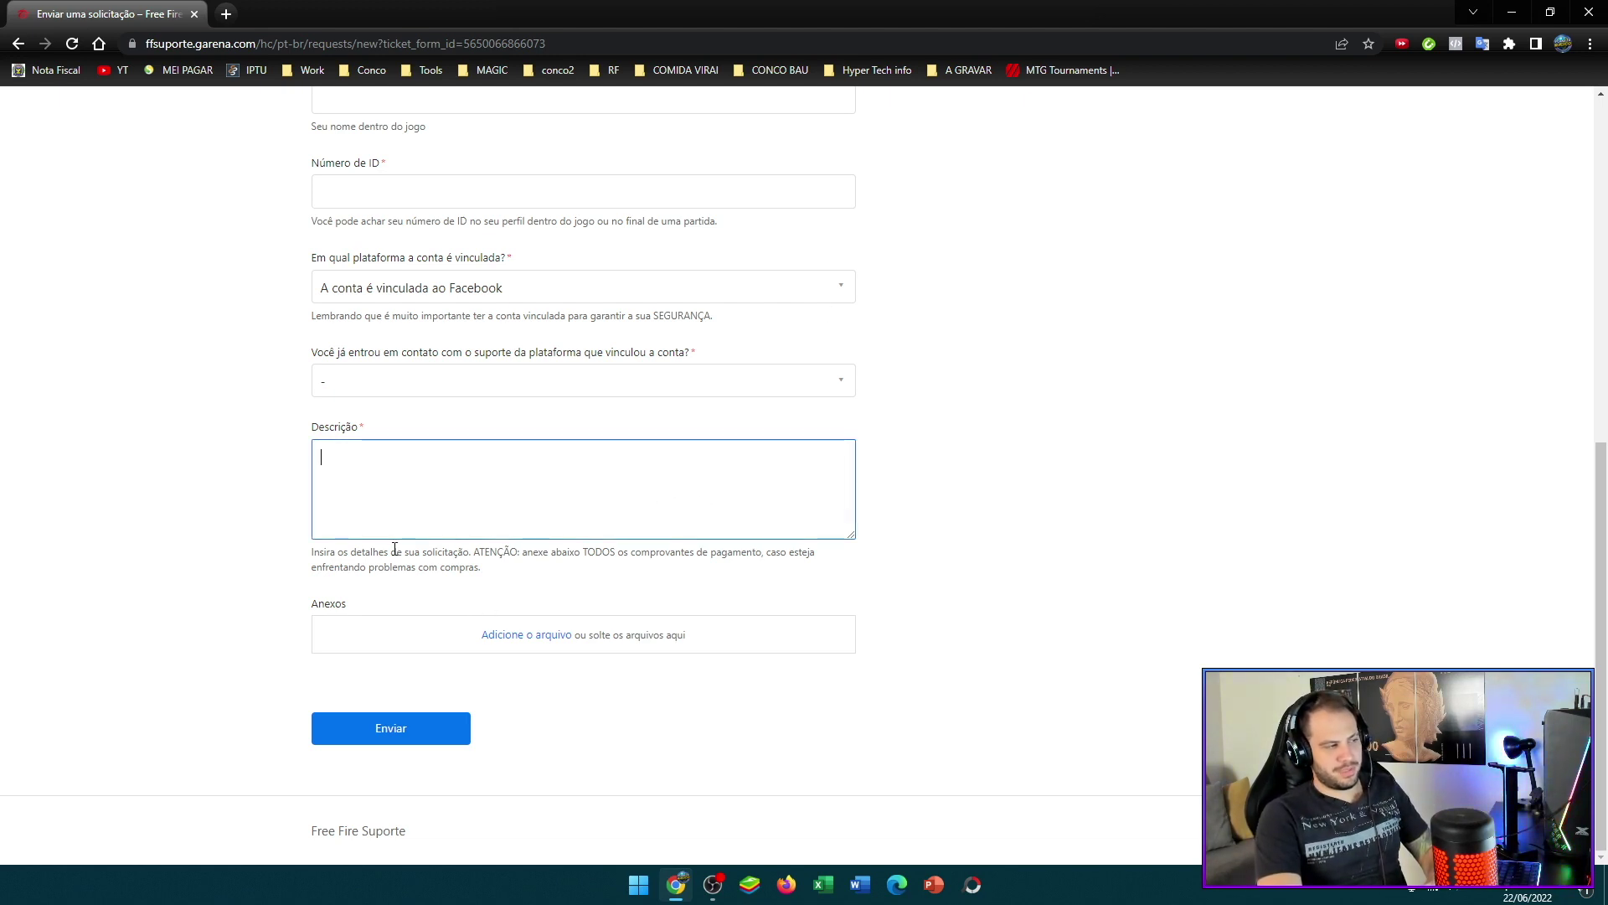